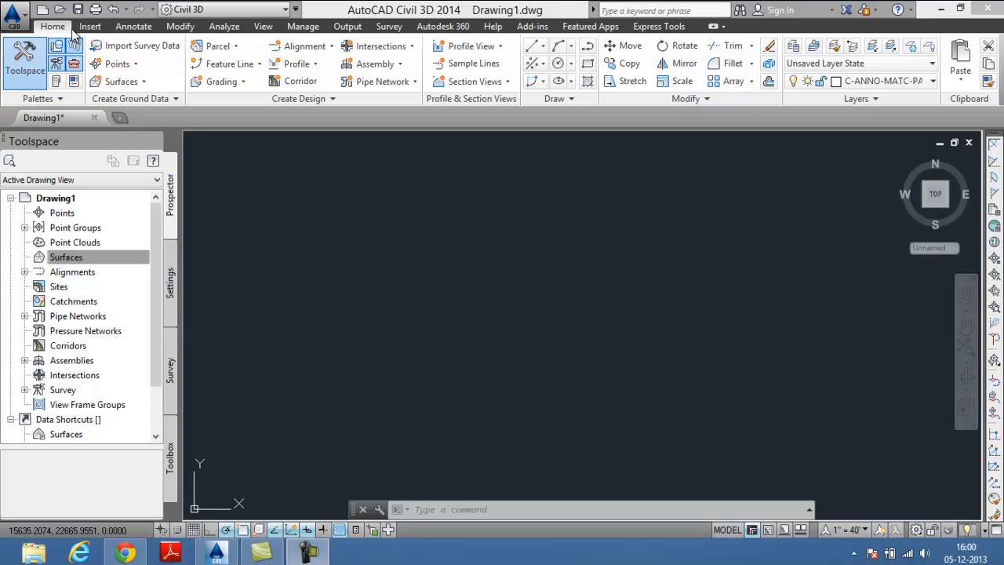
Create a new TIN surface and rename it from the default name to EG
{"action": "left_click", "coordinate": [144, 82]}
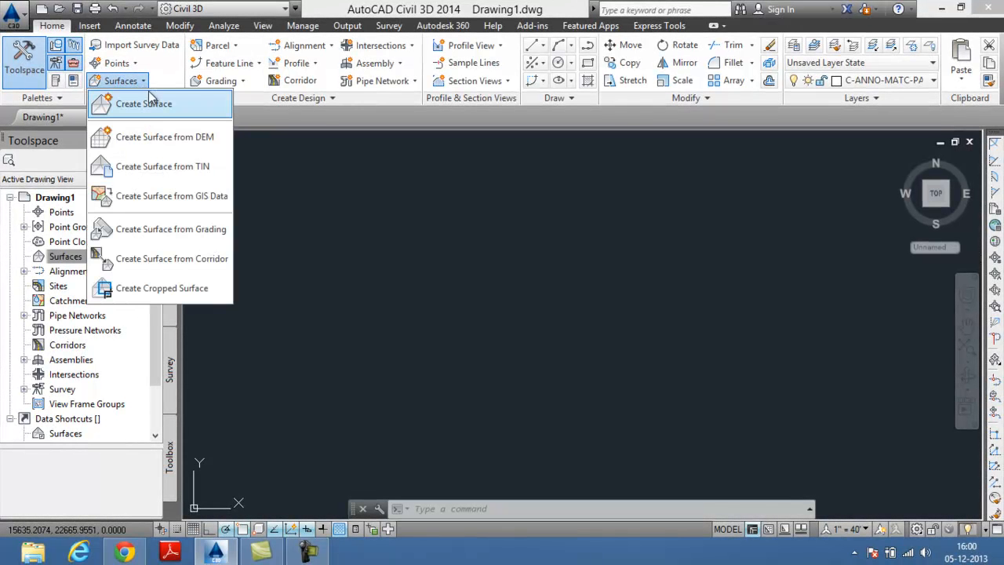
{"action": "left_click", "coordinate": [143, 104]}
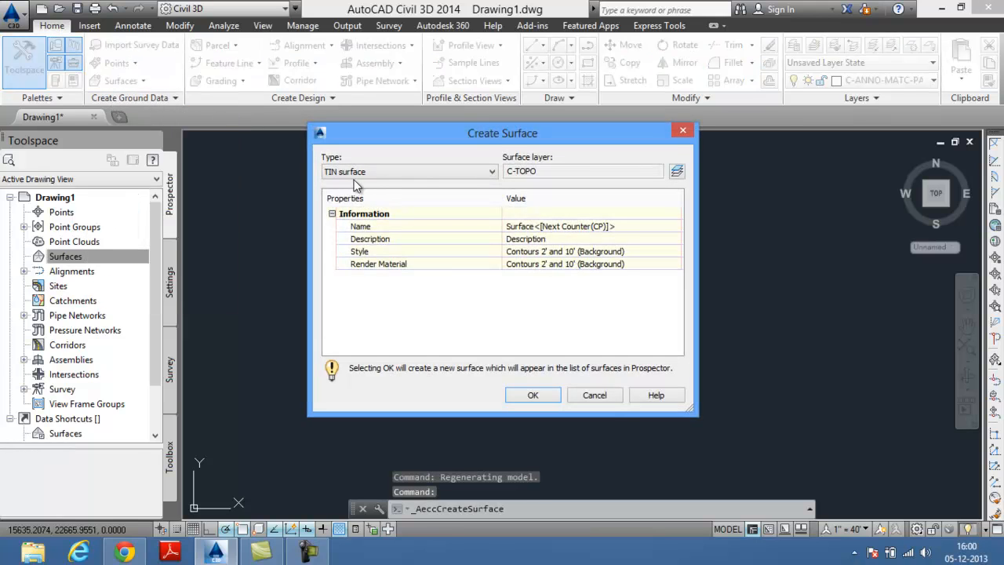
{"action": "left_click", "coordinate": [536, 227]}
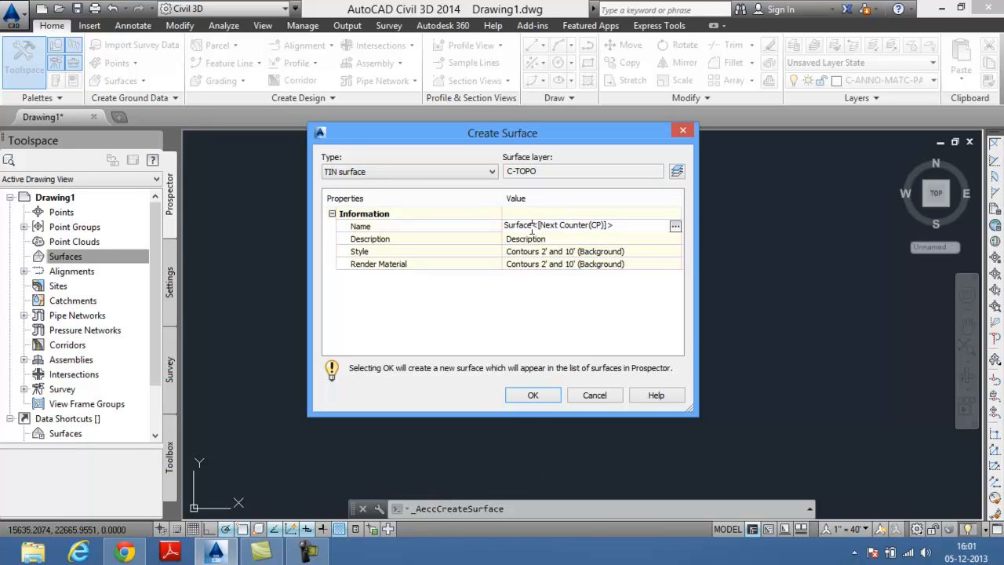
{"action": "left_click_drag", "start_coordinate": [614, 226], "coordinate": [491, 228]}
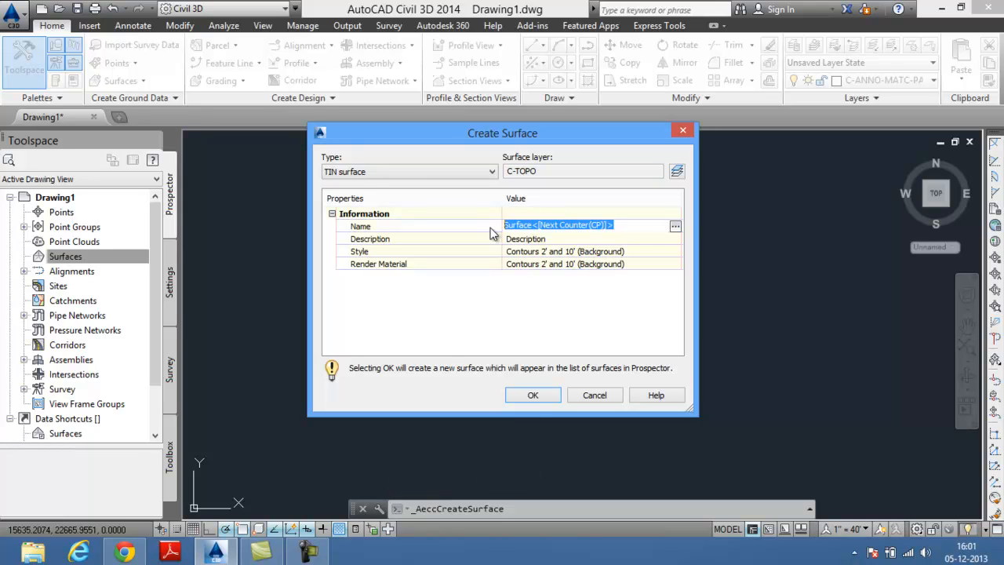
{"action": "type", "text": "EG"}
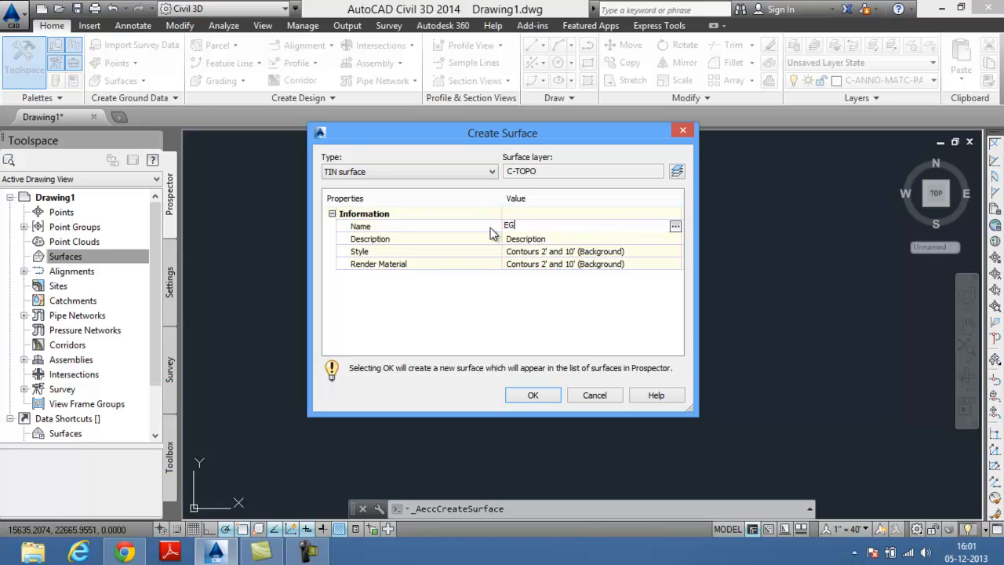
{"action": "left_click", "coordinate": [551, 396]}
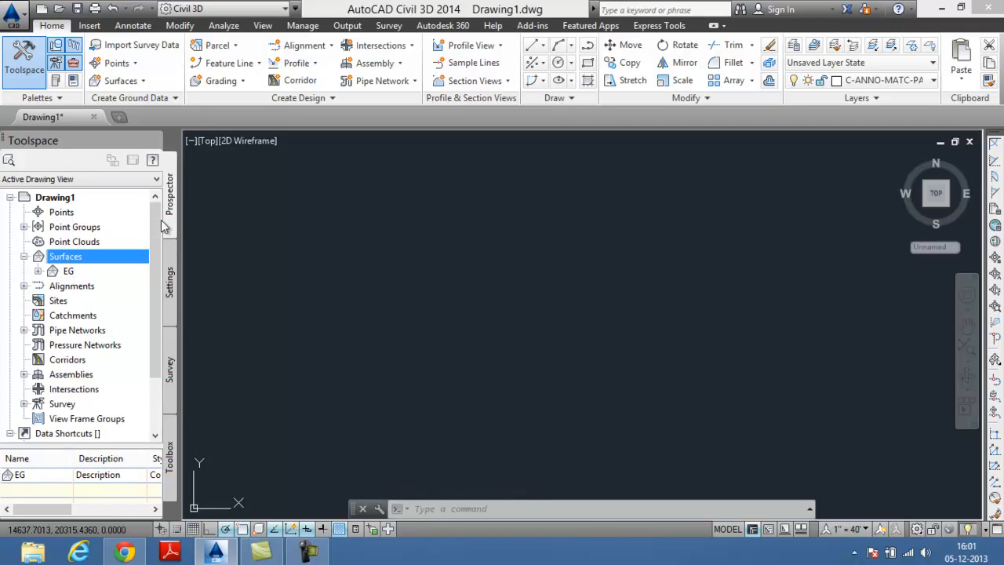
From Prospector's Surfaces > EG > Definition > Point Files, start adding a point file
{"action": "left_click", "coordinate": [38, 271]}
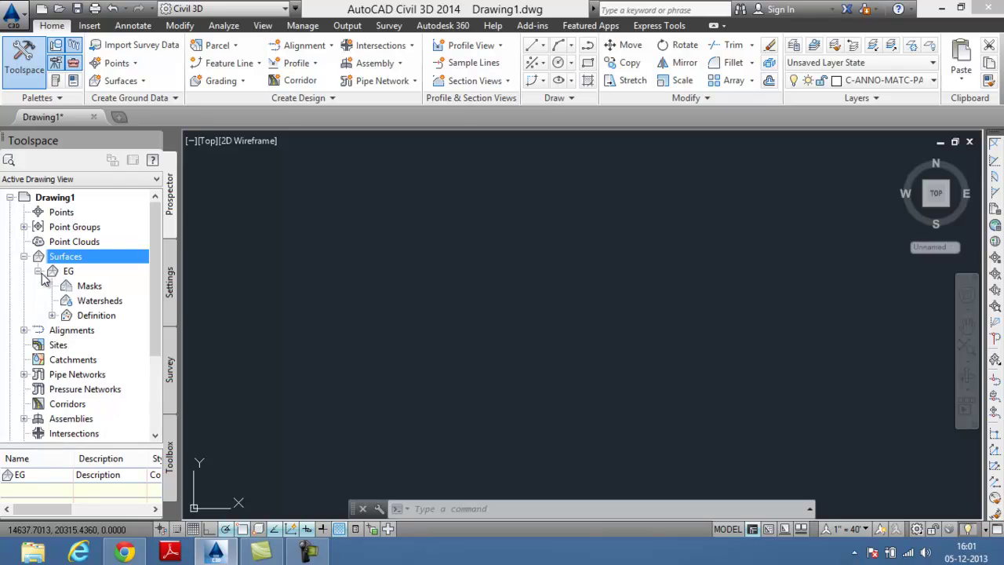
{"action": "left_click", "coordinate": [52, 315]}
{"action": "scroll", "coordinate": [82, 286], "scroll_direction": "down", "scroll_amount": 3}
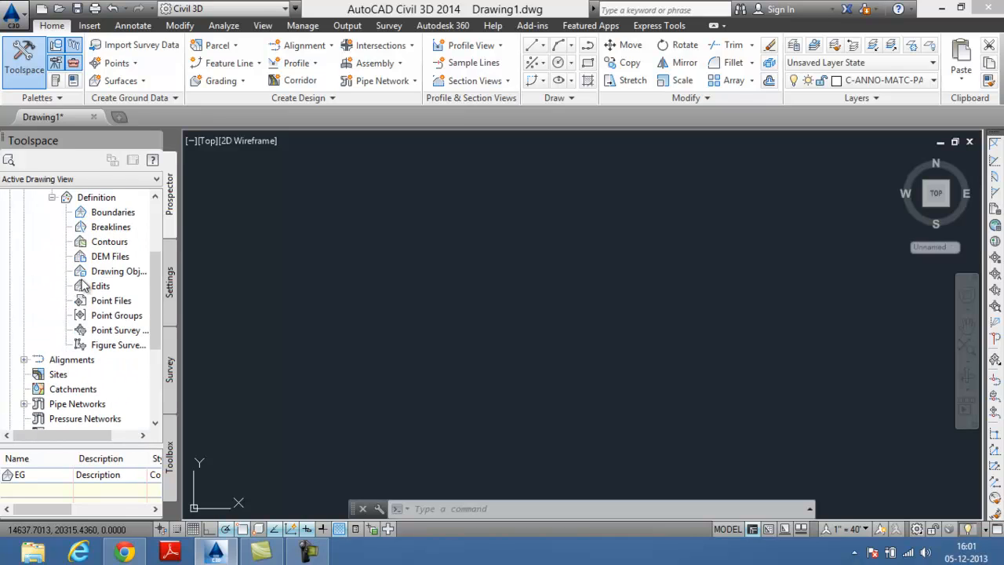
{"action": "scroll", "coordinate": [85, 286], "scroll_direction": "up", "scroll_amount": 2}
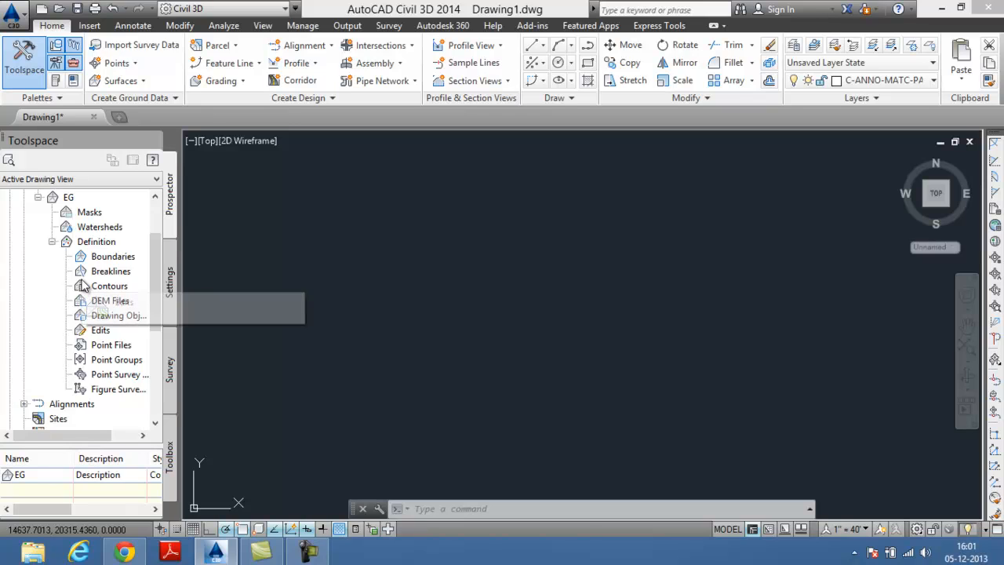
{"action": "left_click", "coordinate": [111, 345]}
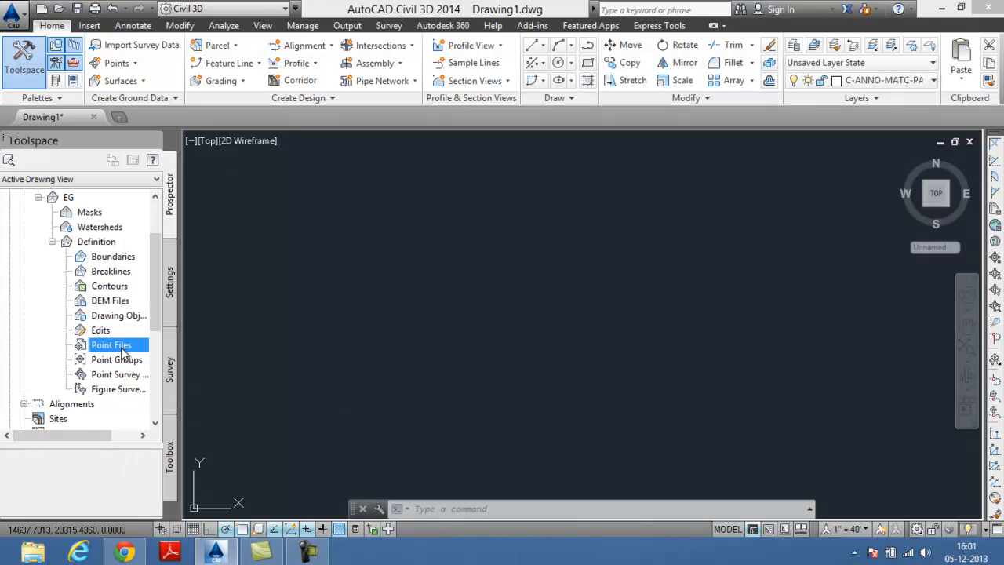
{"action": "right_click", "coordinate": [112, 345]}
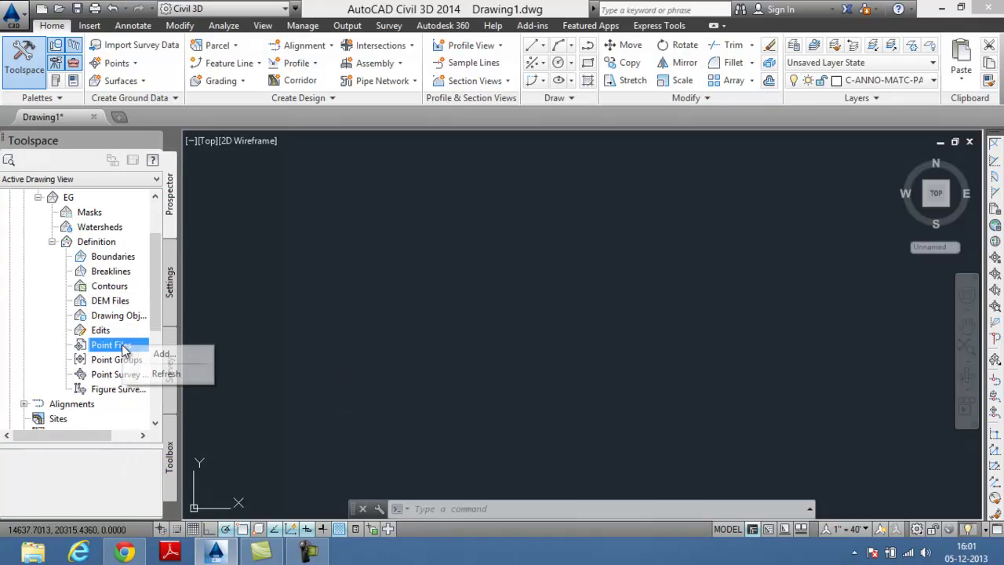
{"action": "left_click", "coordinate": [167, 357]}
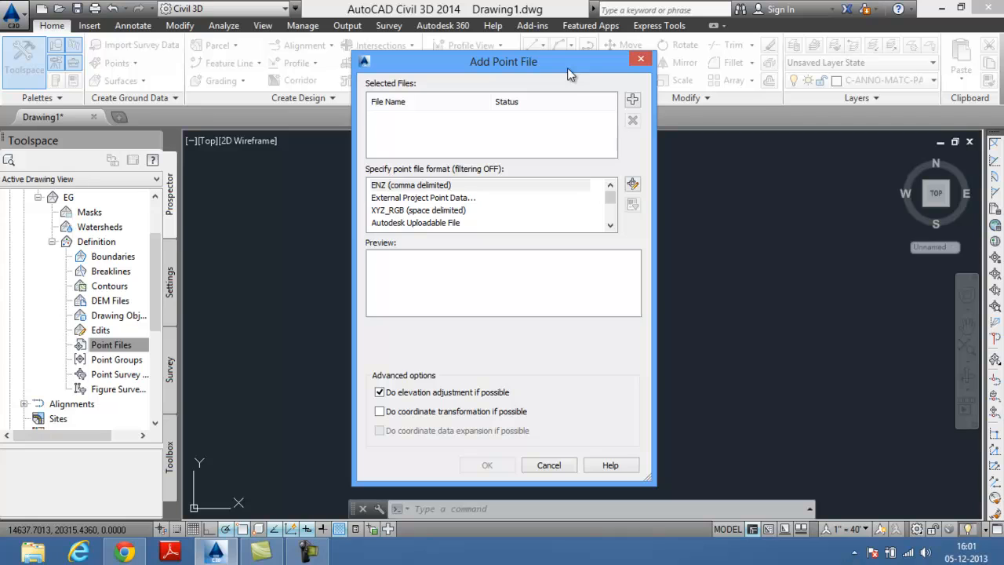
Load the tutorial PENZD .txt file as point source with format PENZD (space delimited)
{"action": "left_click", "coordinate": [633, 101]}
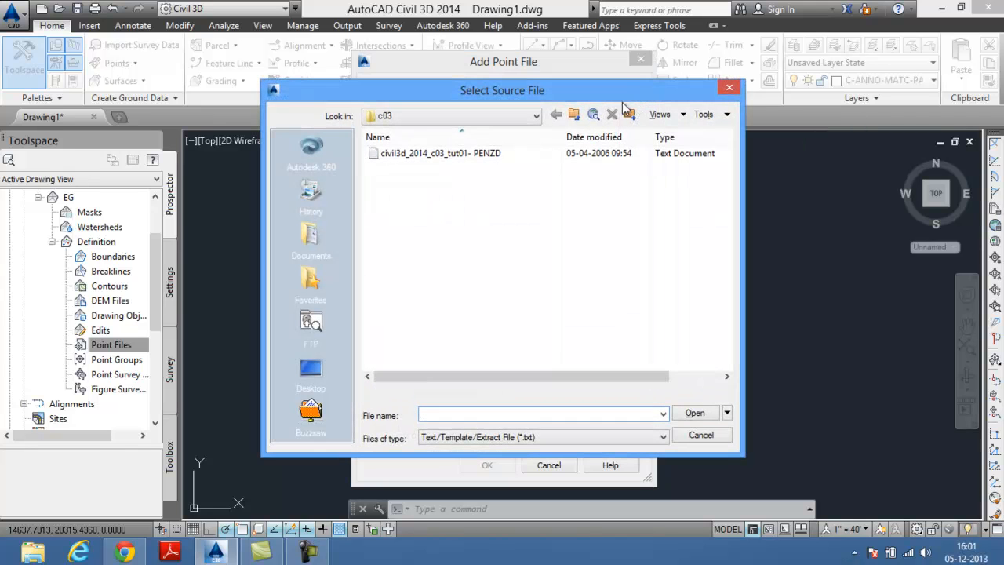
{"action": "left_click", "coordinate": [466, 153]}
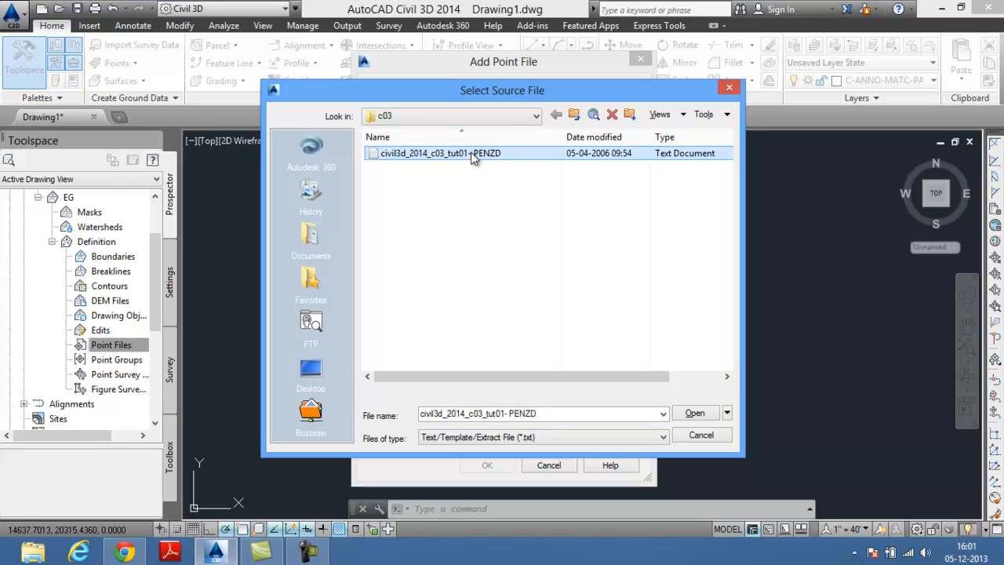
{"action": "mouse_move", "coordinate": [522, 155]}
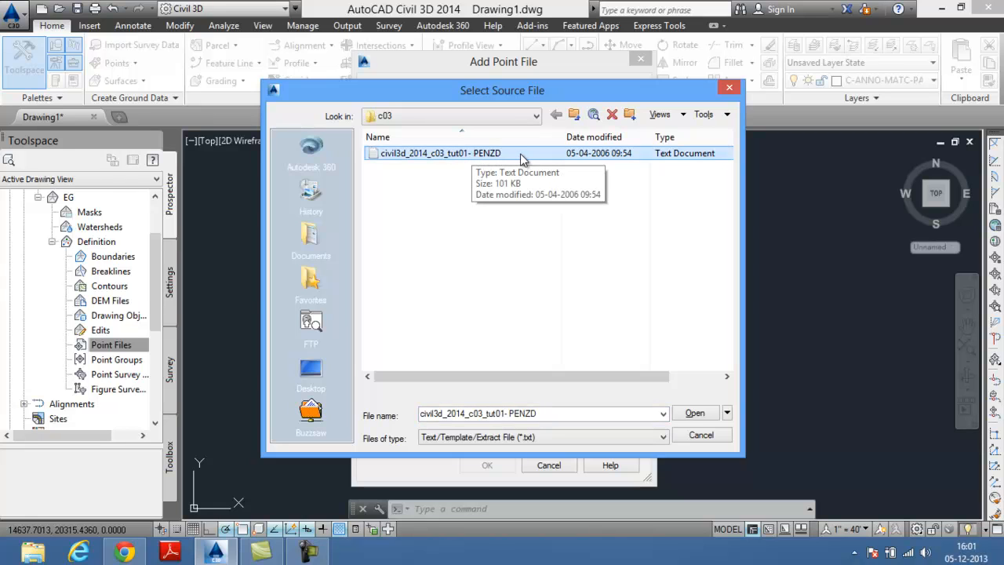
{"action": "left_click", "coordinate": [694, 413]}
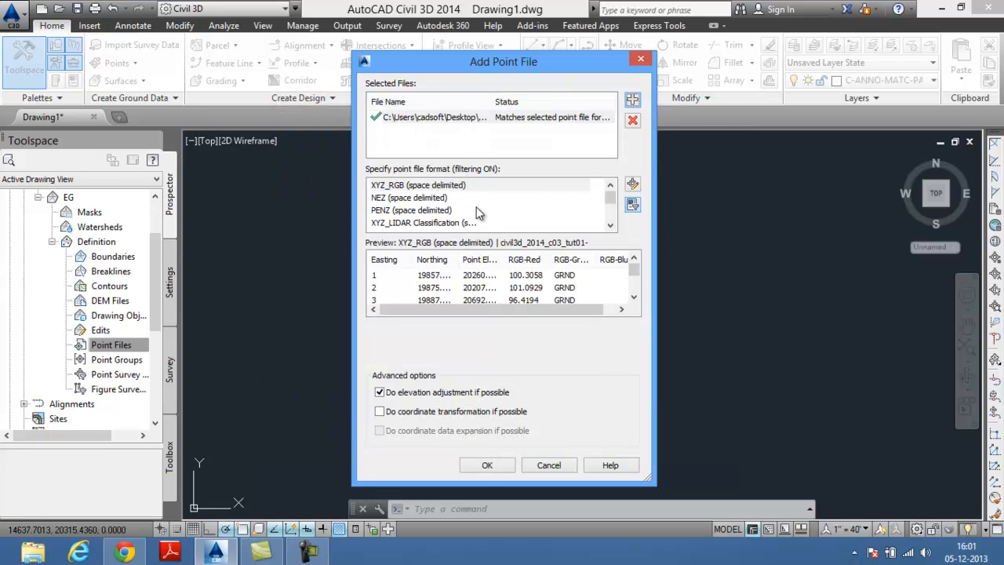
{"action": "left_click", "coordinate": [611, 226]}
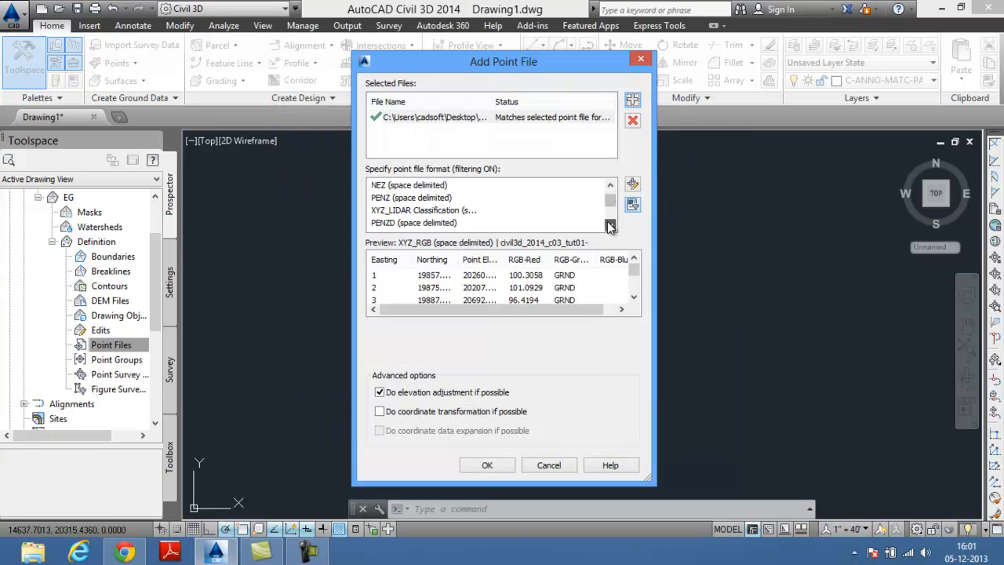
{"action": "left_click", "coordinate": [611, 226]}
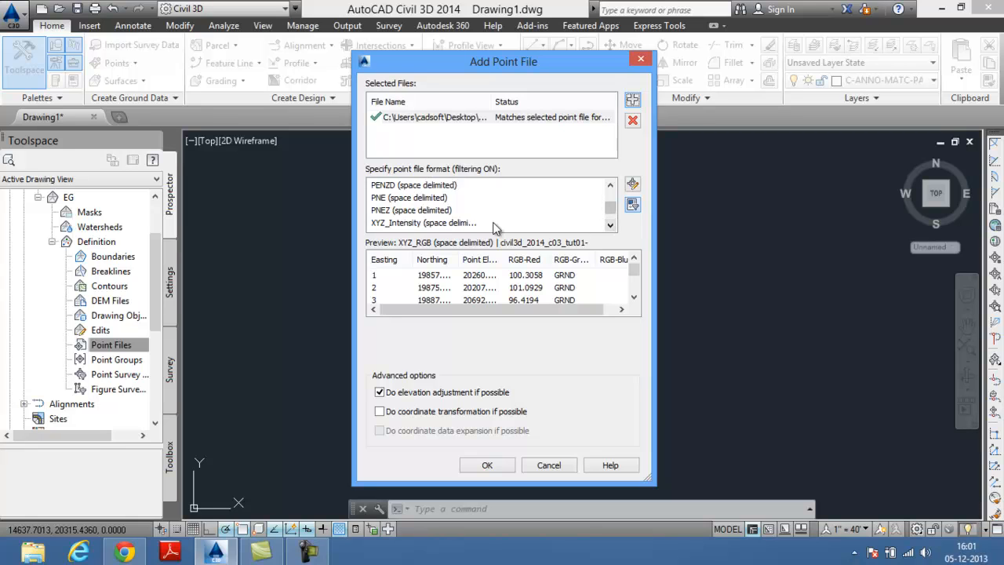
{"action": "left_click", "coordinate": [437, 187]}
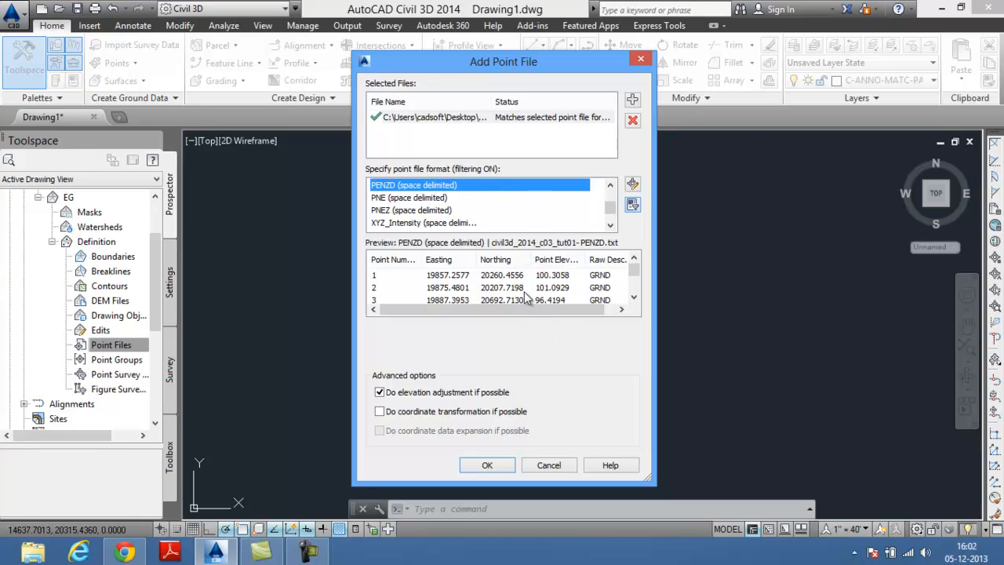
Confirm the Add Point File dialog so EG builds and shows contours
{"action": "left_click", "coordinate": [488, 466]}
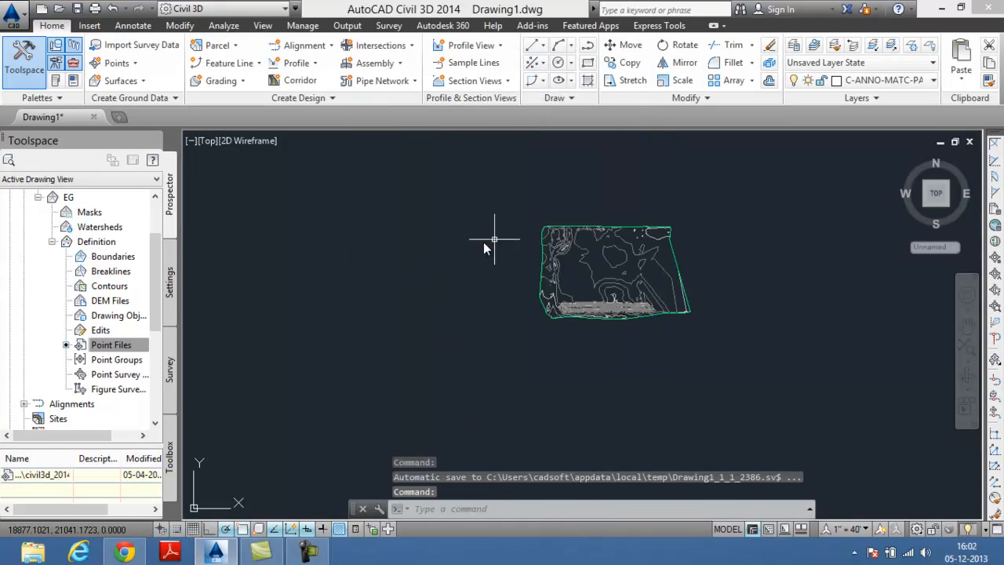
{"action": "scroll", "coordinate": [728, 255], "scroll_direction": "up", "scroll_amount": 3}
{"action": "scroll", "coordinate": [727, 255], "scroll_direction": "down", "scroll_amount": 2}
{"action": "scroll", "coordinate": [727, 255], "scroll_direction": "down", "scroll_amount": 1}
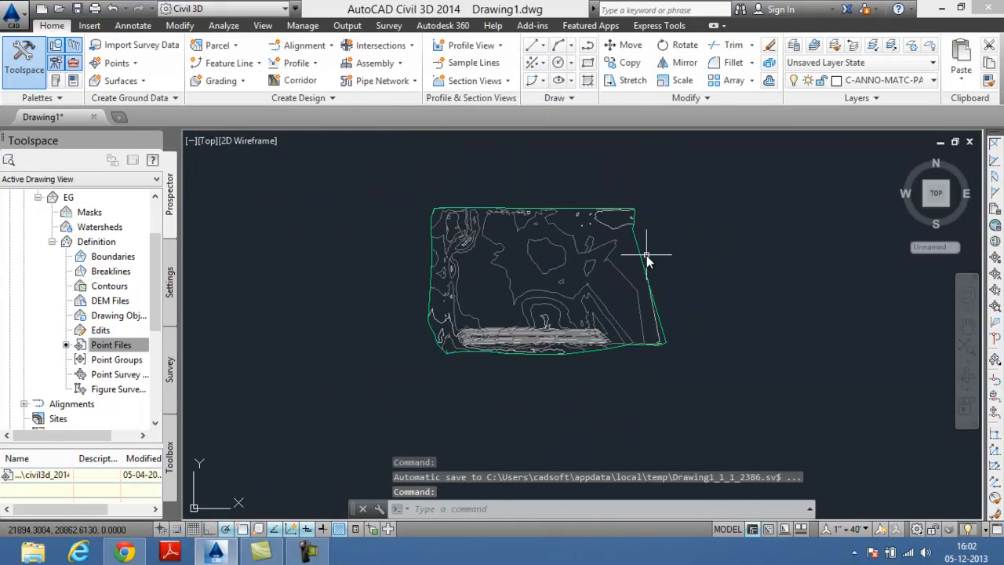
{"action": "scroll", "coordinate": [647, 255], "scroll_direction": "up", "scroll_amount": 1}
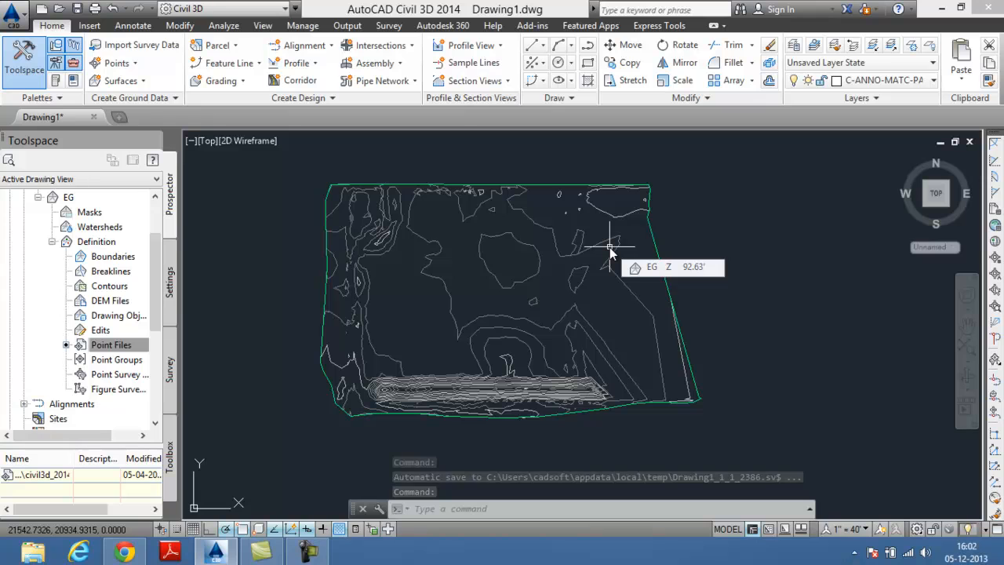